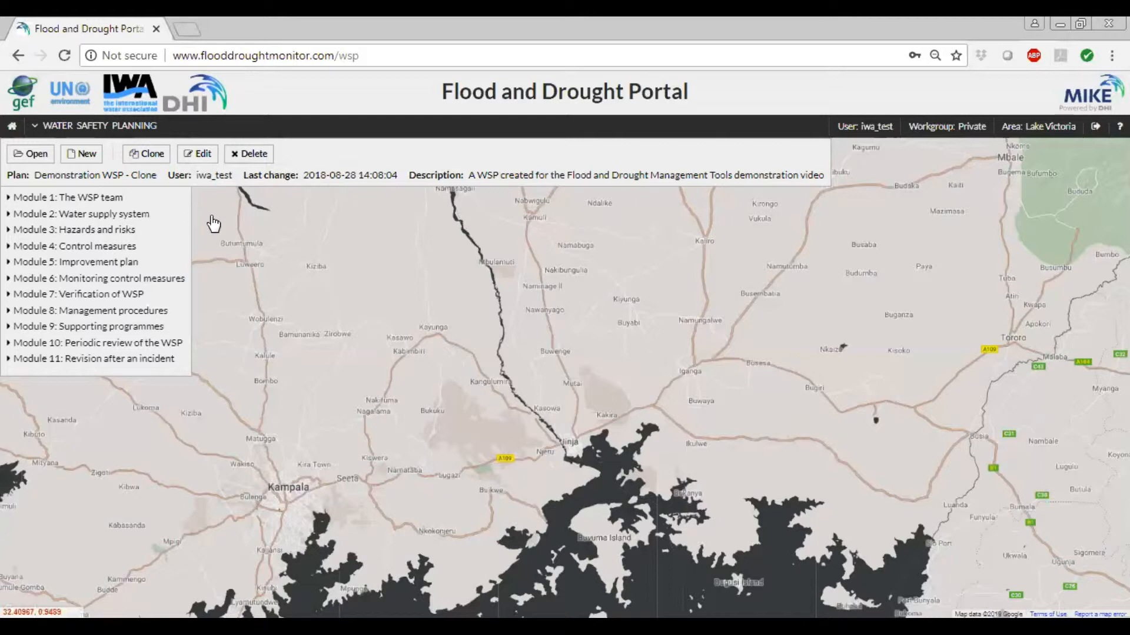
Open the Module 2 water supply system and start a new Level 1 process step.
{"action": "key", "text": "alt+Left"}
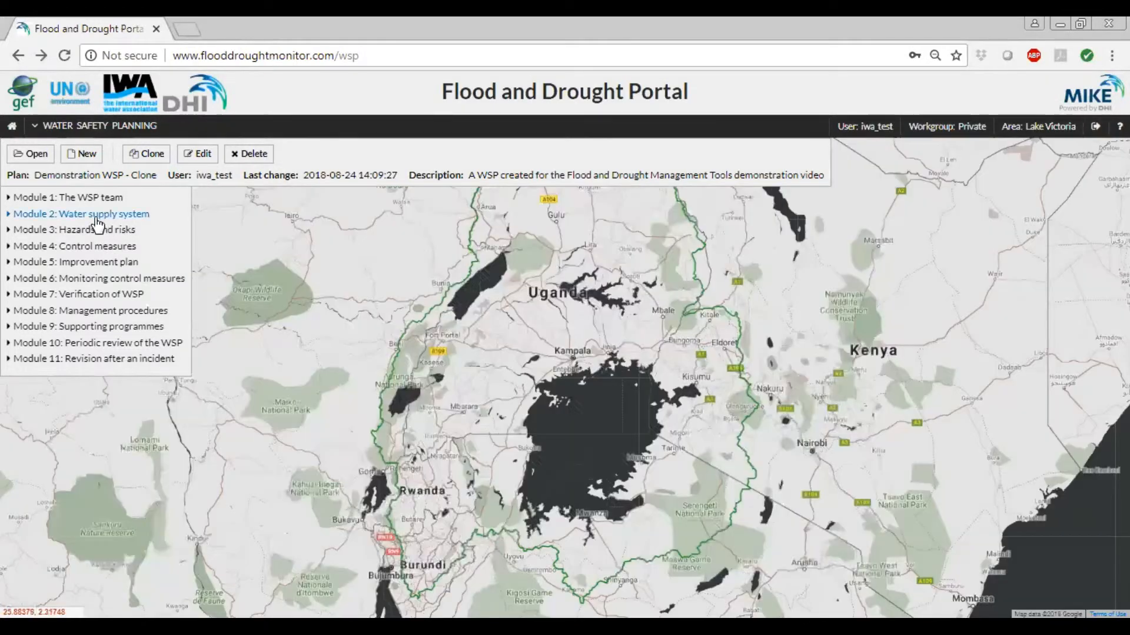
{"action": "left_click", "coordinate": [92, 219]}
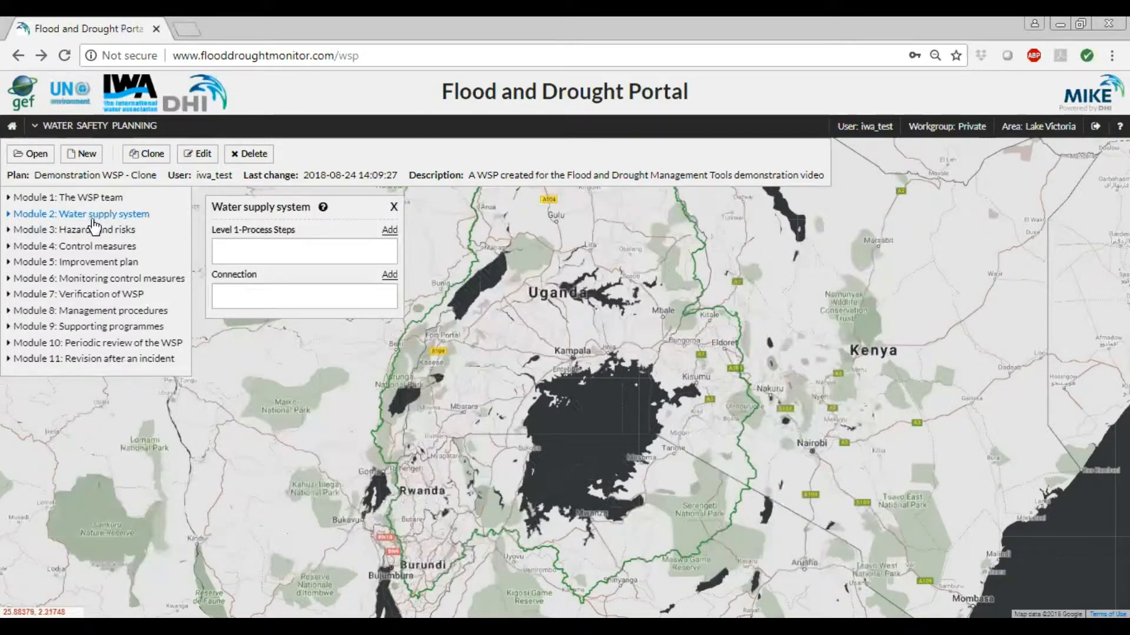
{"action": "left_click", "coordinate": [388, 232]}
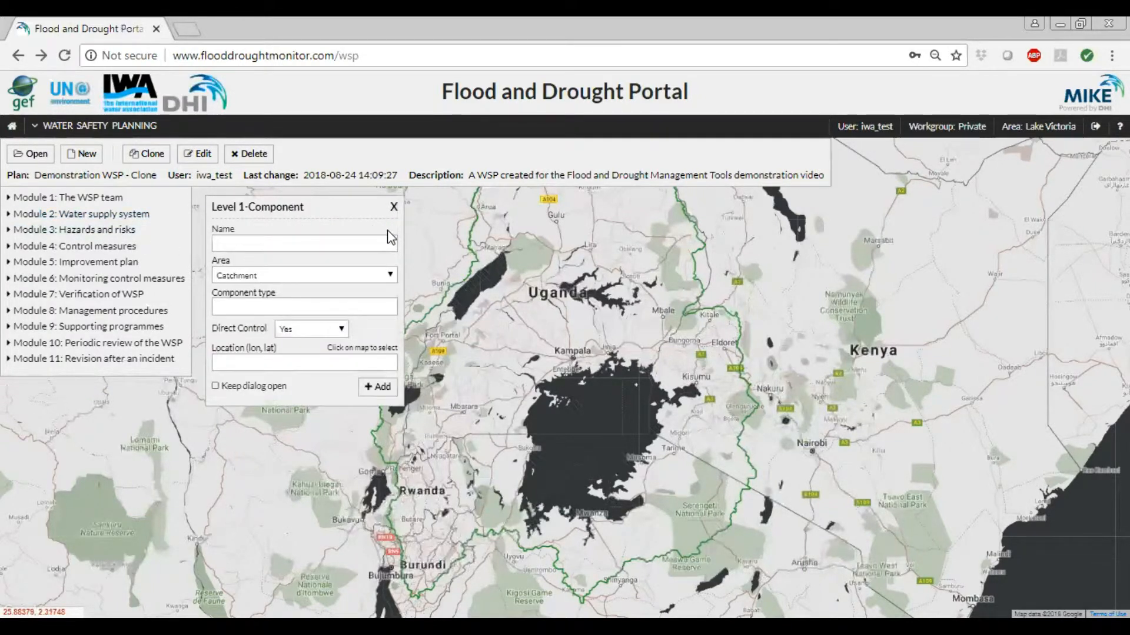
Examine the Name, Area and Direct Control options of the Level 1 component form.
{"action": "left_click", "coordinate": [358, 246]}
{"action": "left_click", "coordinate": [379, 276]}
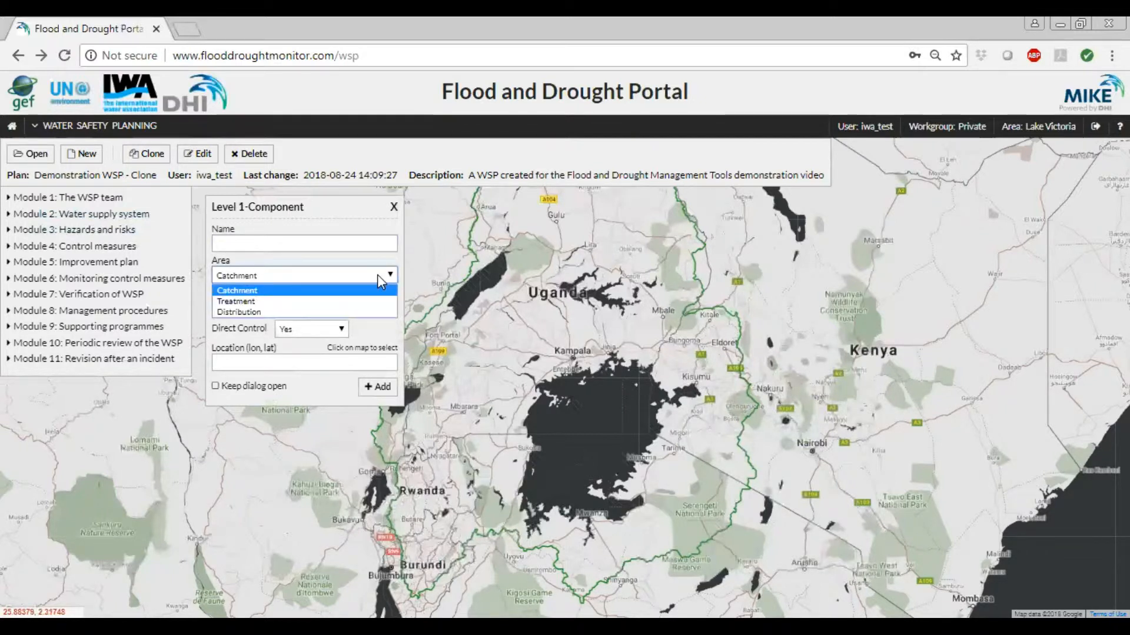
{"action": "left_click", "coordinate": [378, 276]}
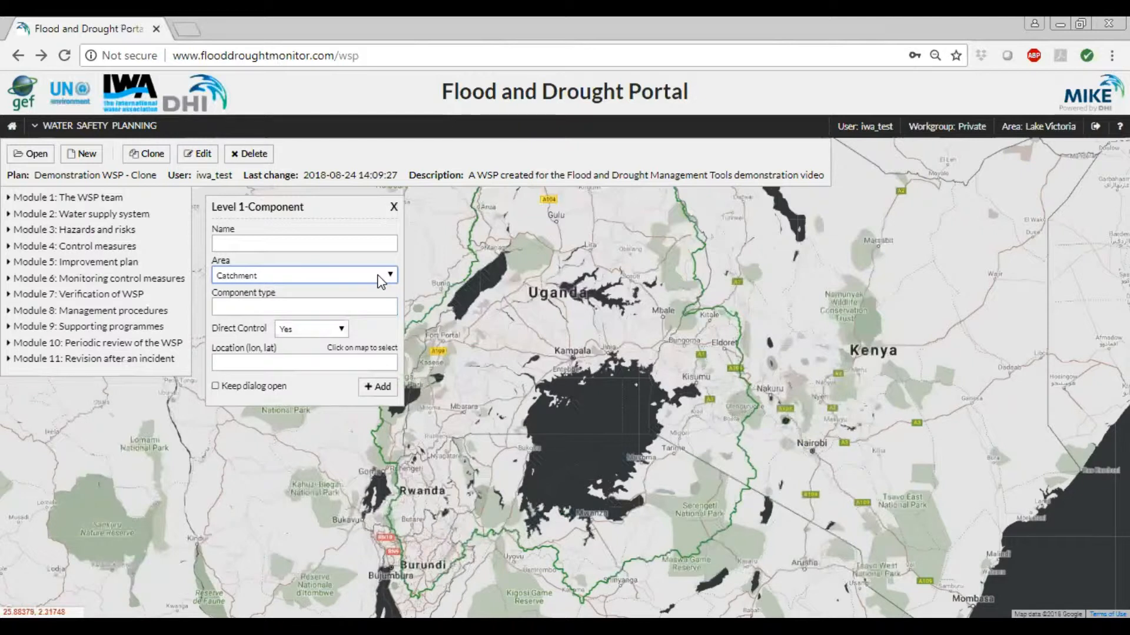
{"action": "left_click", "coordinate": [405, 295]}
{"action": "left_click", "coordinate": [342, 330]}
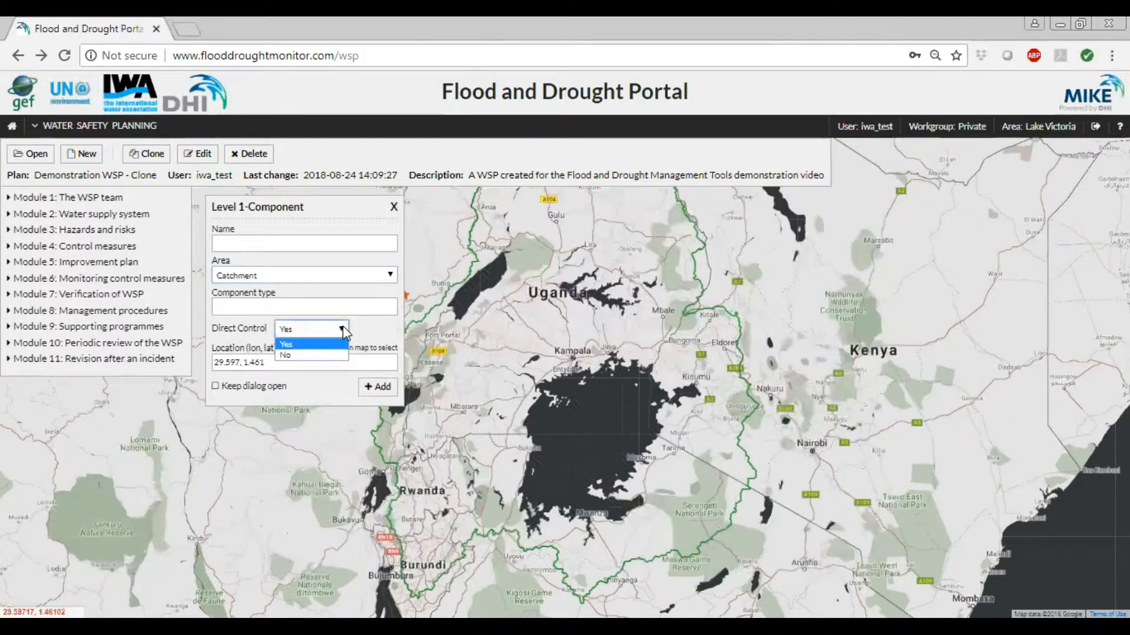
{"action": "left_click", "coordinate": [365, 327]}
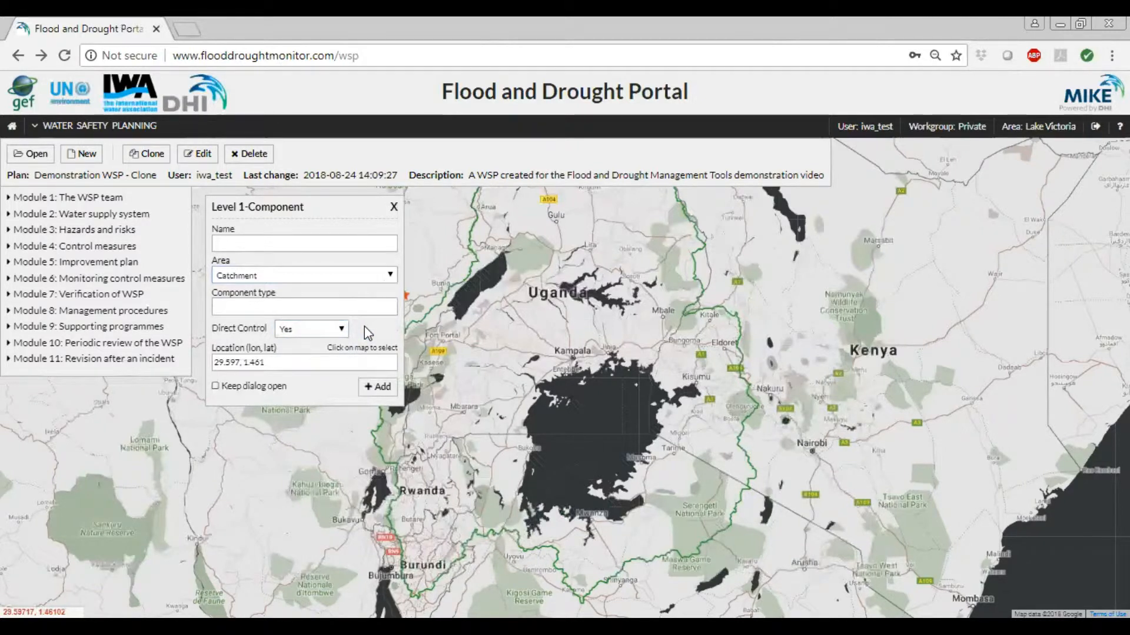
Clear the component's location and try picking a point on the map west of Lake Victoria.
{"action": "left_click", "coordinate": [347, 364]}
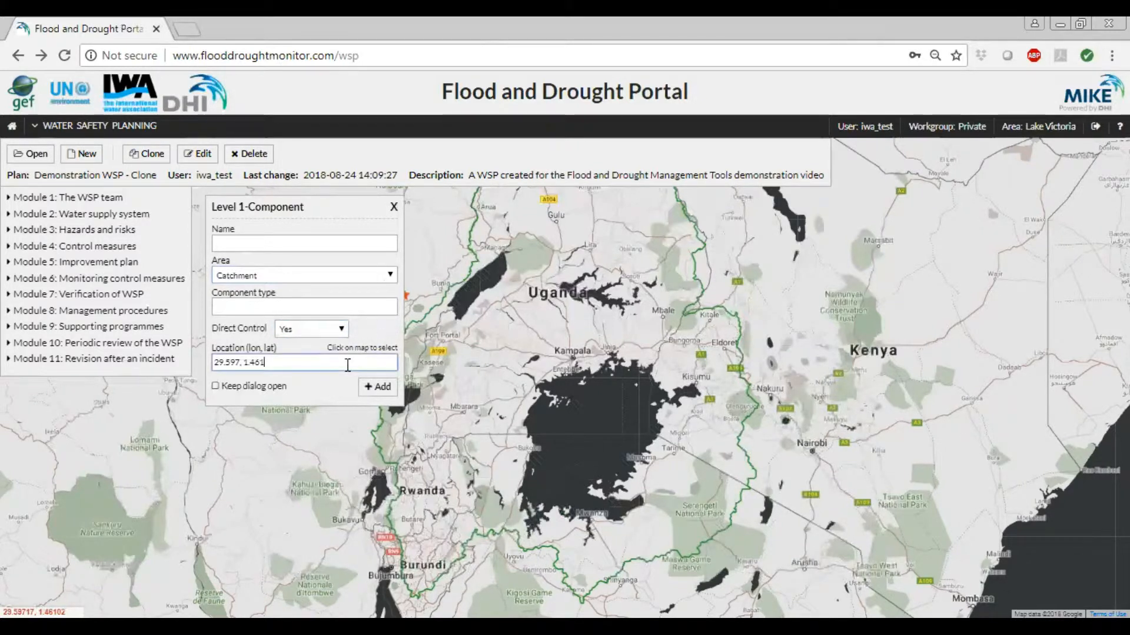
{"action": "key", "text": "ctrl+a"}
{"action": "key", "text": "BackSpace"}
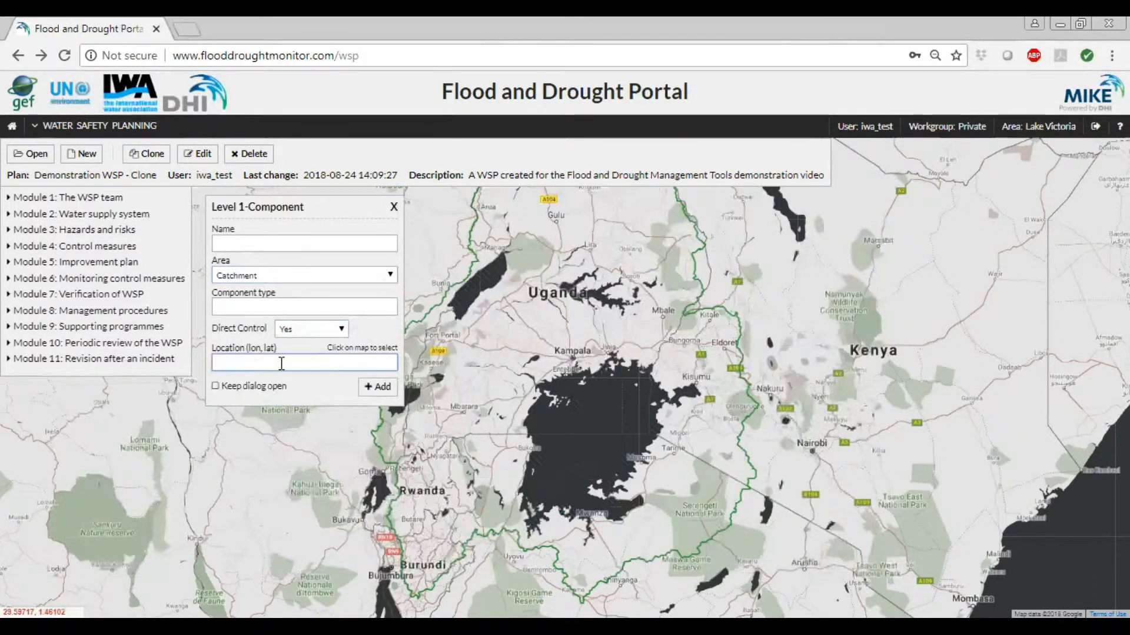
{"action": "left_click", "coordinate": [457, 361]}
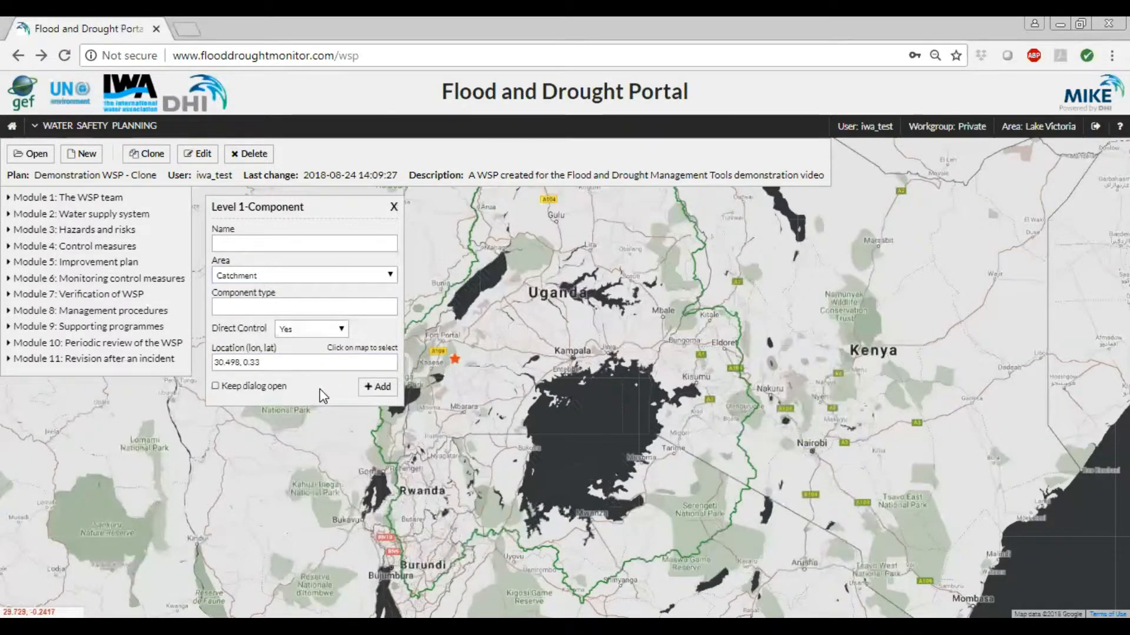
Find Lulongo on the map and name the new Level 1 component "Lulongo Abstraction point".
{"action": "scroll", "coordinate": [518, 418], "scroll_direction": "up", "scroll_amount": 2}
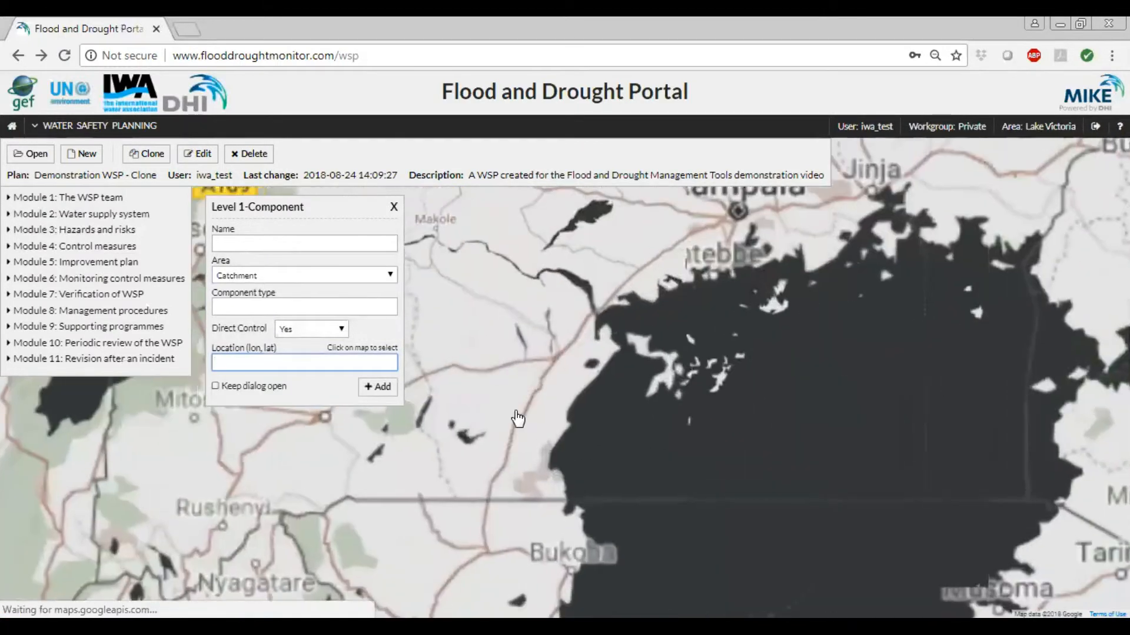
{"action": "scroll", "coordinate": [747, 480], "scroll_direction": "up", "scroll_amount": 3}
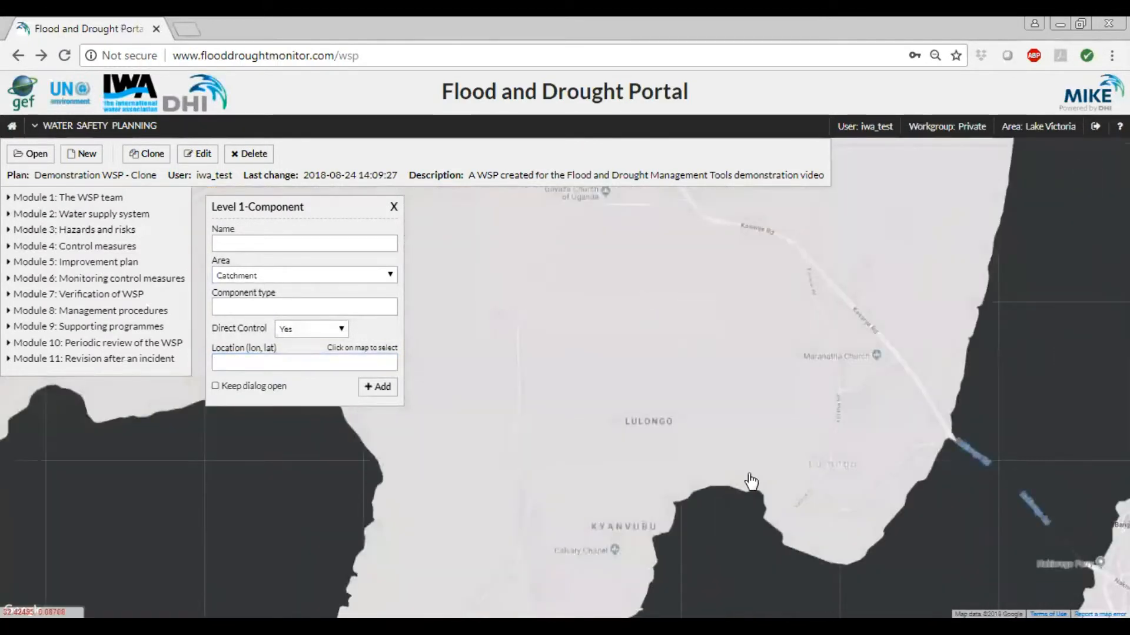
{"action": "scroll", "coordinate": [750, 481], "scroll_direction": "down", "scroll_amount": 1}
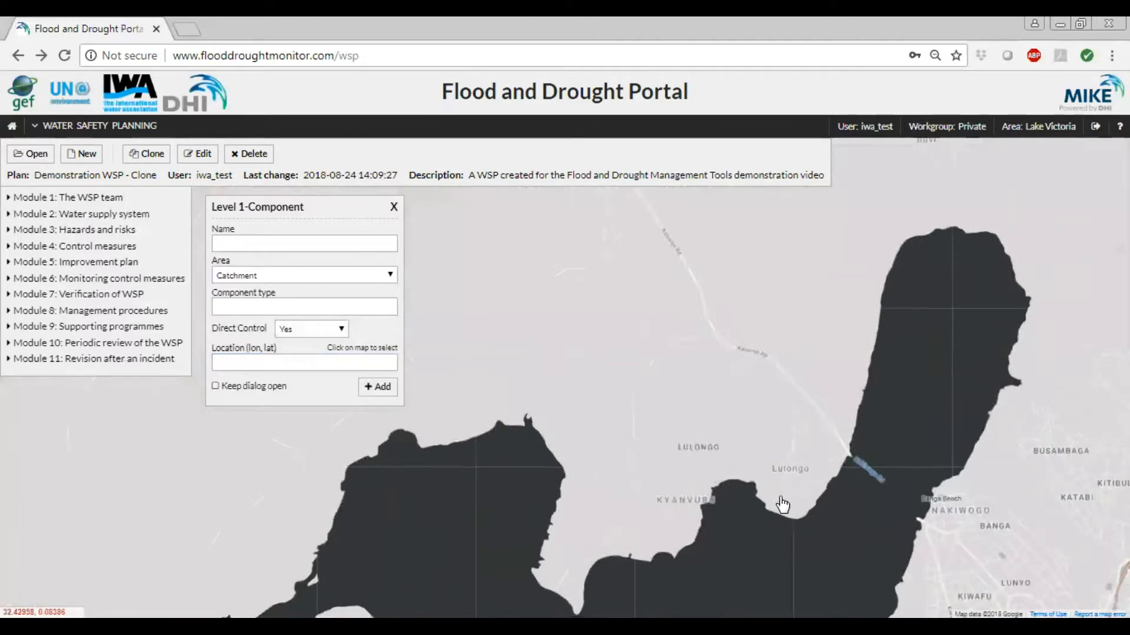
{"action": "left_click", "coordinate": [242, 243]}
{"action": "type", "text": "Lulon"}
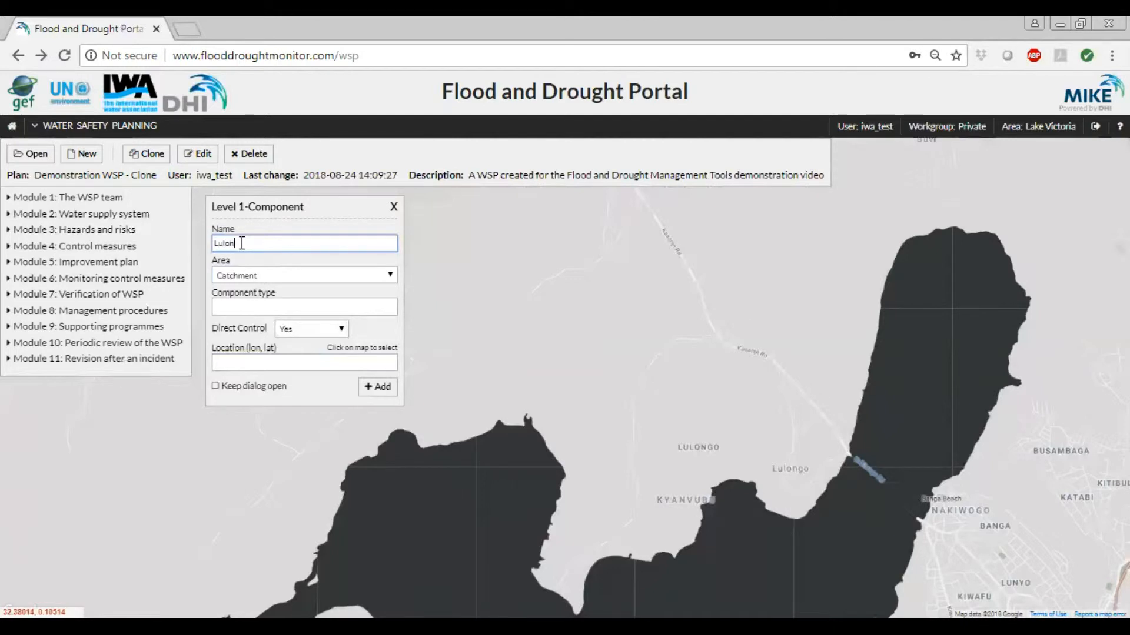
{"action": "type", "text": "go Abstraction point"}
Assign the abstraction point to the Catchment area with component type Lake.
{"action": "left_click", "coordinate": [391, 275]}
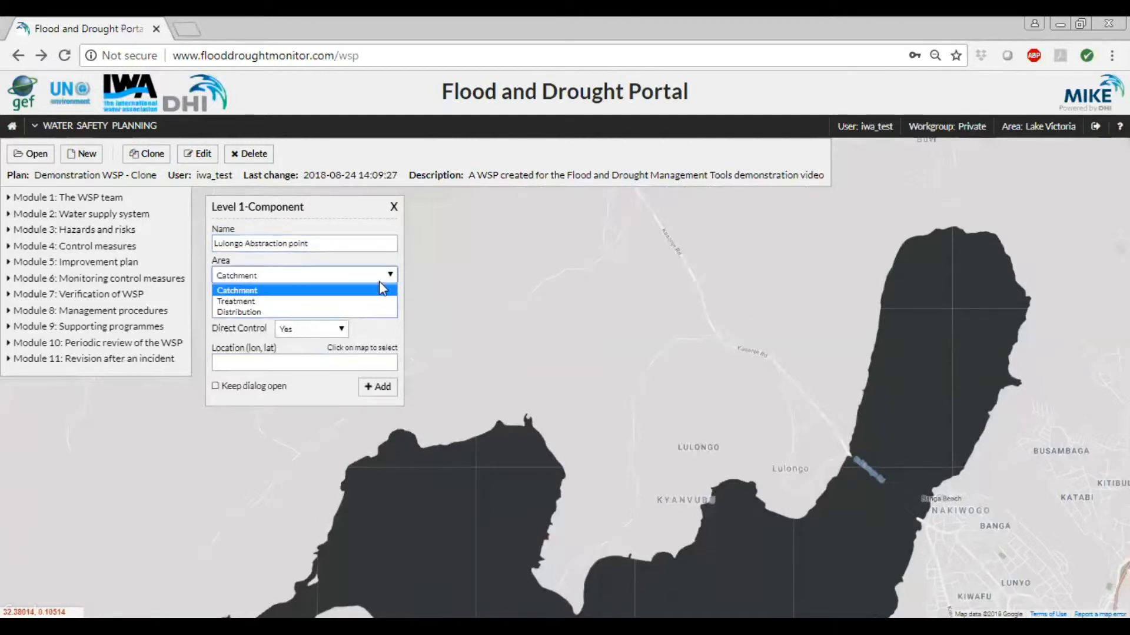
{"action": "left_click", "coordinate": [382, 290]}
{"action": "left_click", "coordinate": [379, 306]}
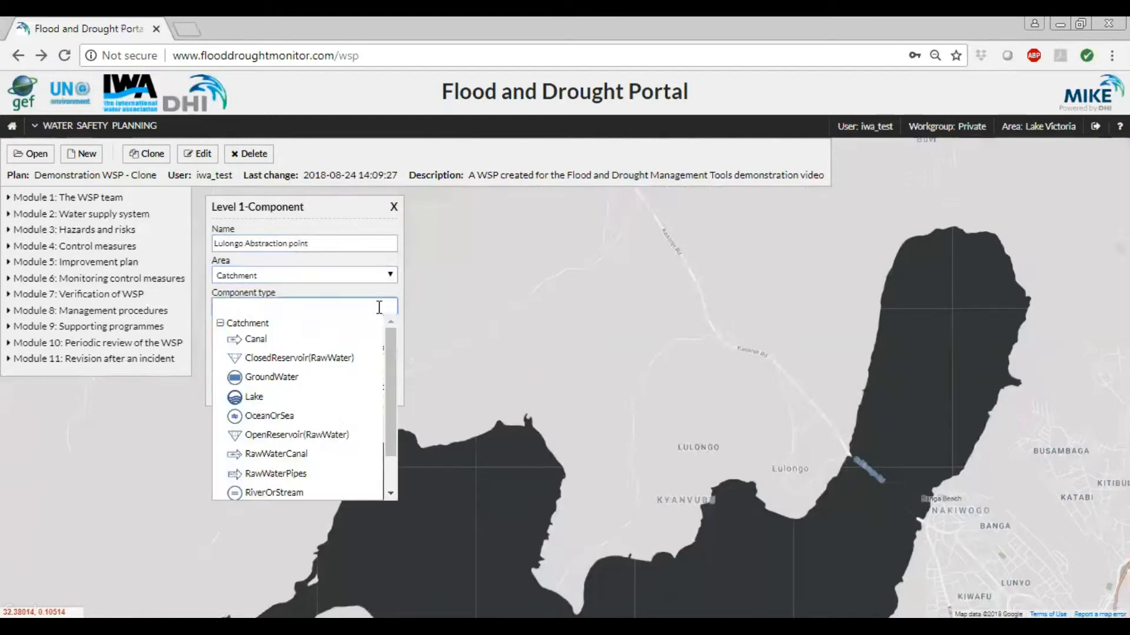
{"action": "scroll", "coordinate": [365, 396], "scroll_direction": "down", "scroll_amount": 1}
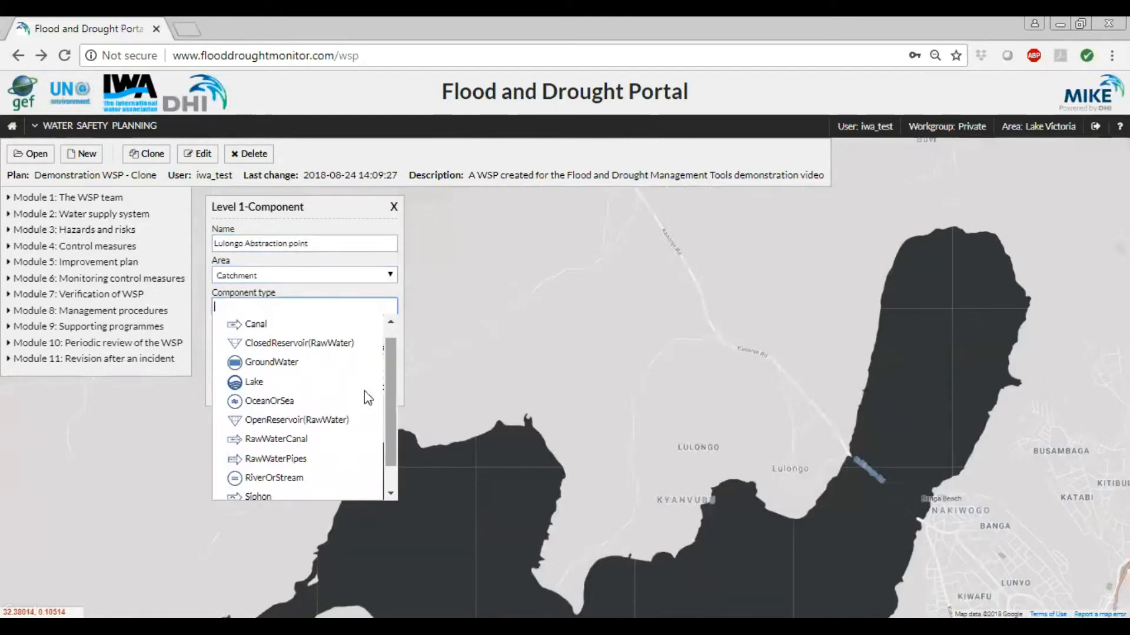
{"action": "left_click", "coordinate": [254, 382]}
Keep Direct Control at Yes, locate the abstraction point on Lulongo's shore at about 32.427, 0.084, and add it.
{"action": "left_click", "coordinate": [341, 330]}
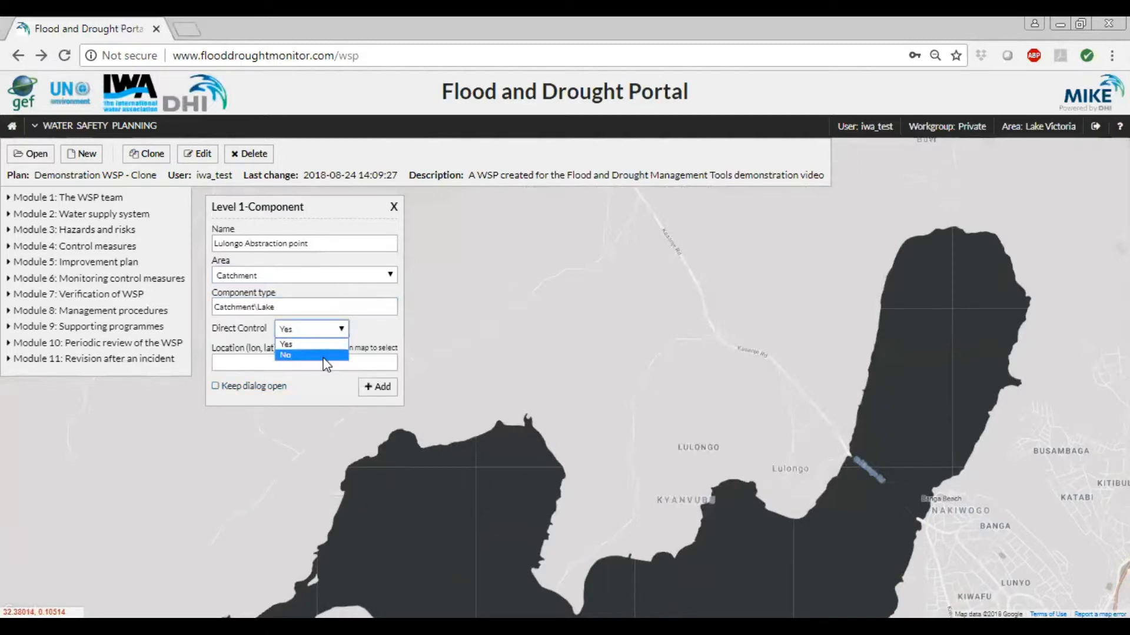
{"action": "left_click", "coordinate": [376, 352]}
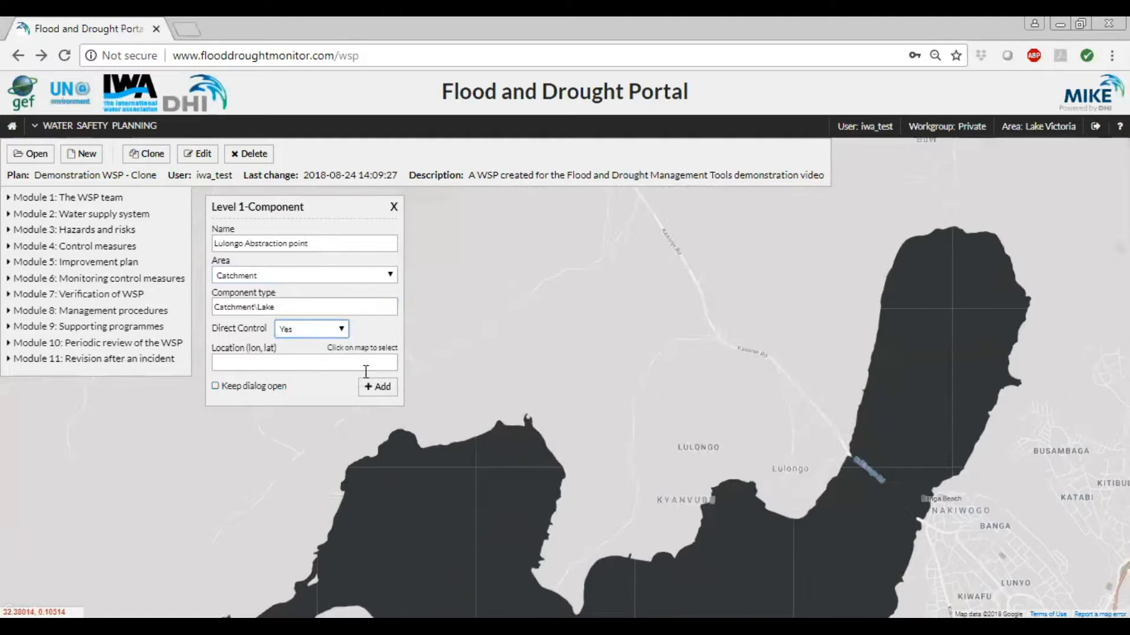
{"action": "left_click", "coordinate": [351, 365]}
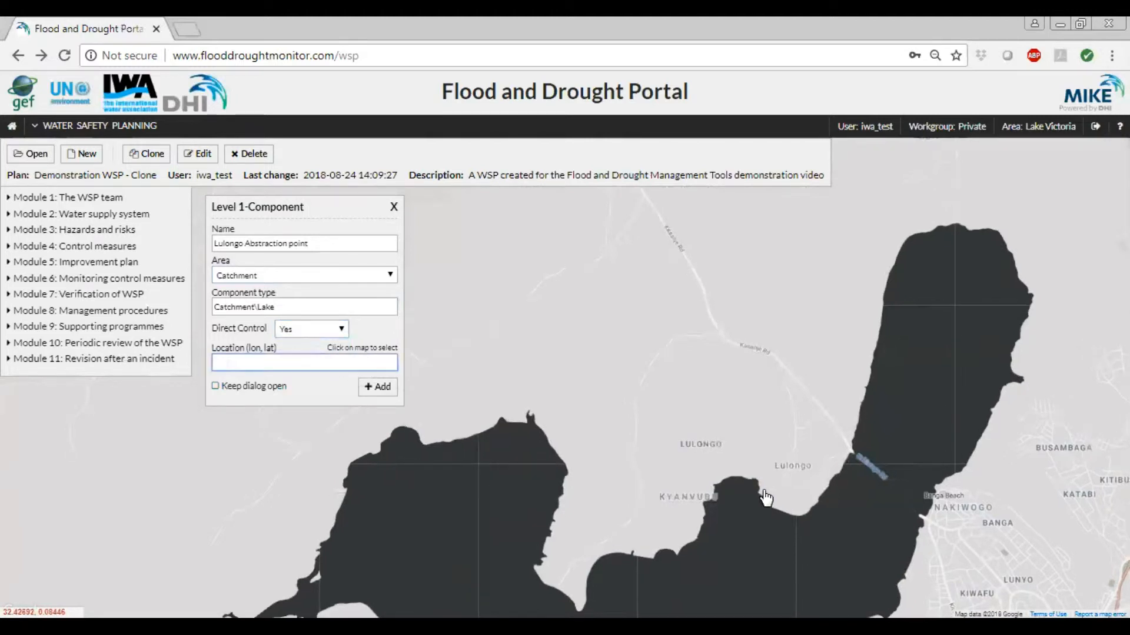
{"action": "left_click", "coordinate": [762, 492]}
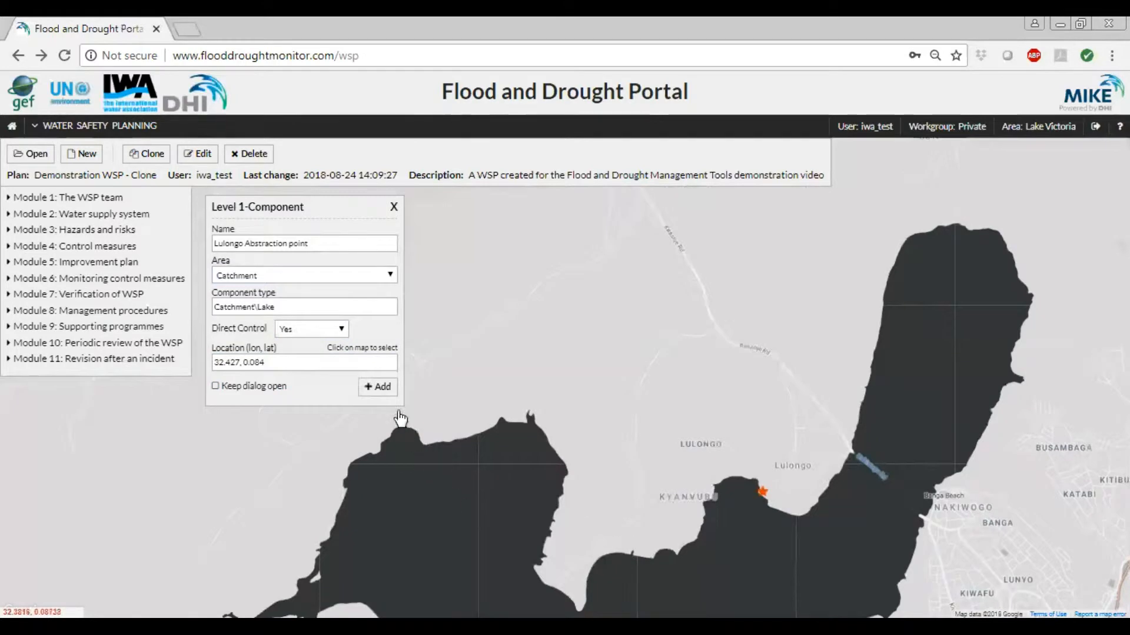
{"action": "left_click", "coordinate": [380, 387]}
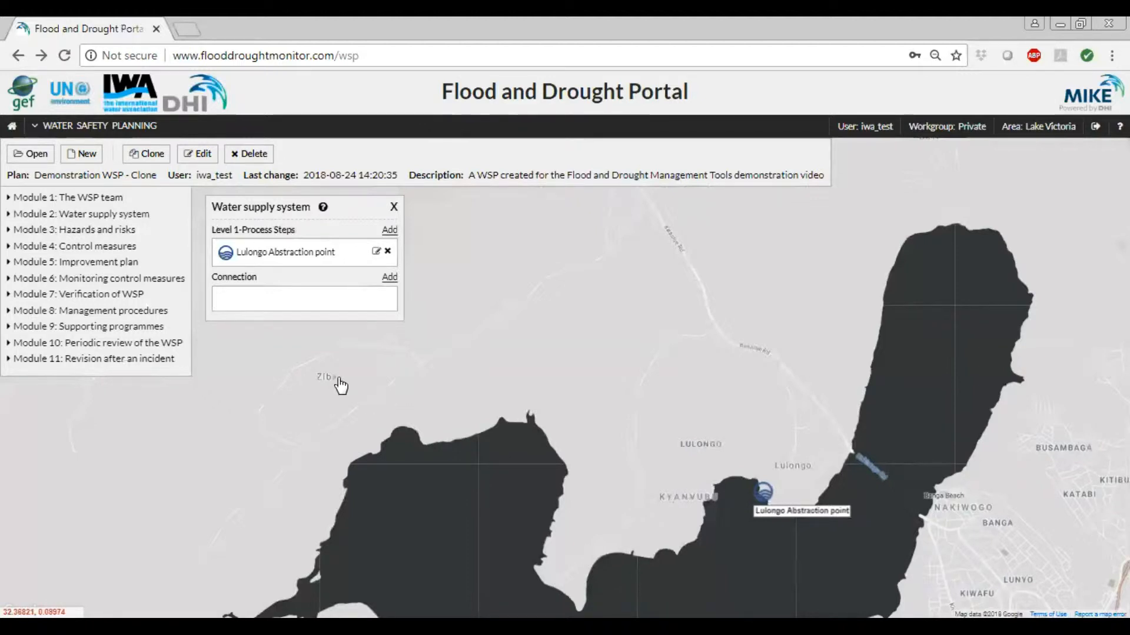
Add "Lulongo Treatment Plant" and "Lulongo Reservoir" as Level 1 components, the latter of type Distribution\Reservoir at about 32.425, 0.088.
{"action": "left_click", "coordinate": [389, 230]}
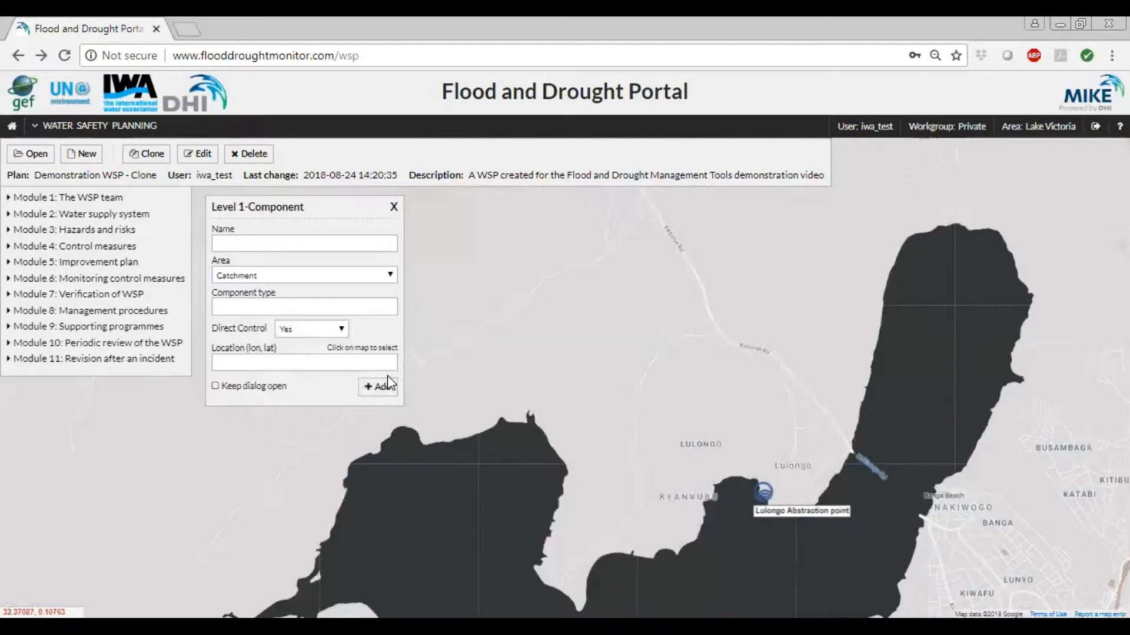
{"action": "left_click", "coordinate": [346, 245]}
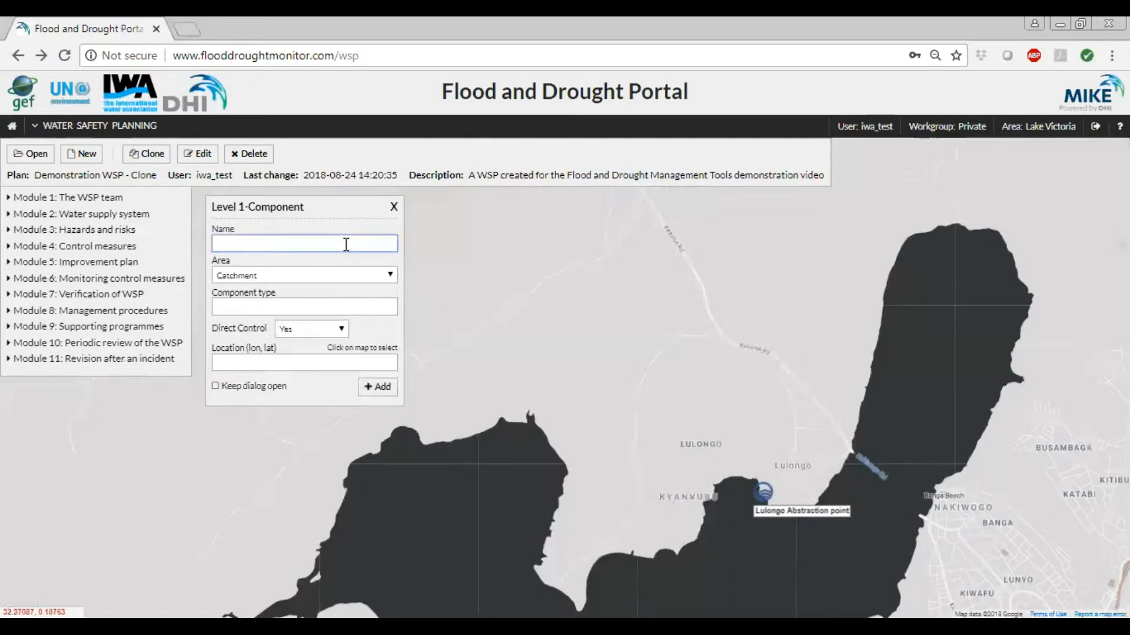
{"action": "type", "text": "Lulongo Treatment Plant"}
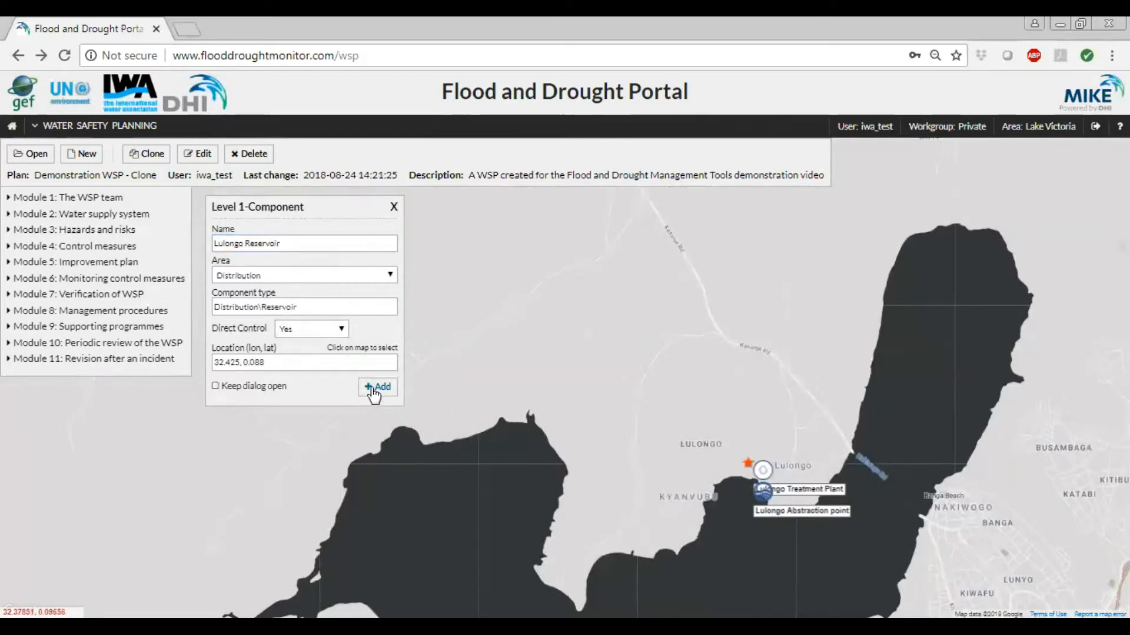
{"action": "left_click", "coordinate": [378, 386]}
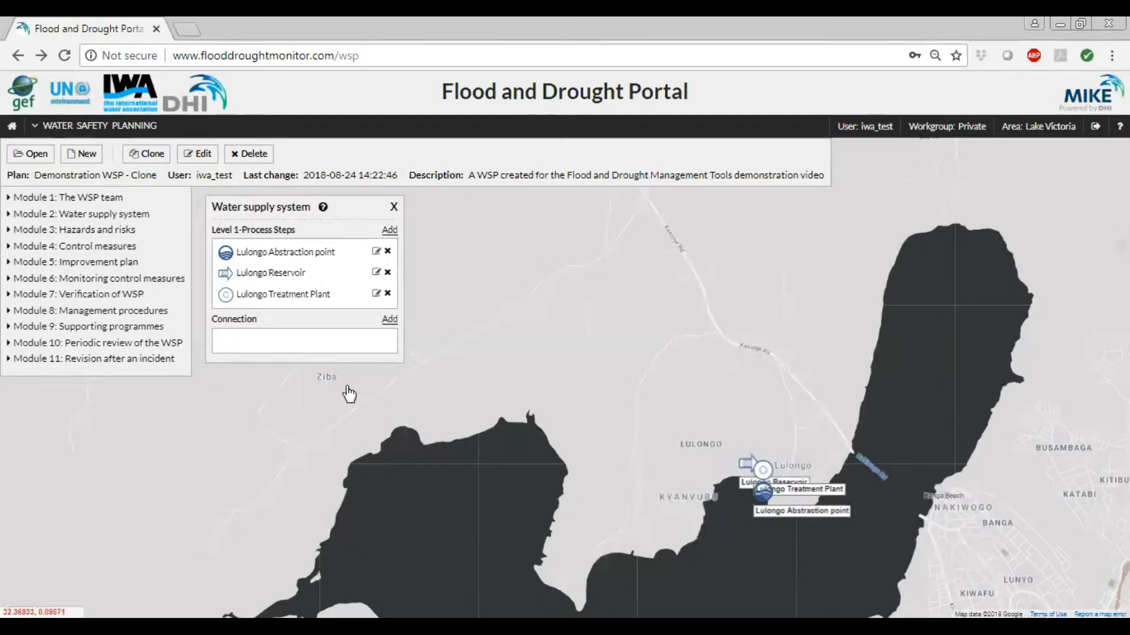
Add connections from Lulongo Abstraction point to Lulongo Treatment Plant and from Lulongo Treatment Plant to Lulongo Reservoir.
{"action": "left_click", "coordinate": [389, 321]}
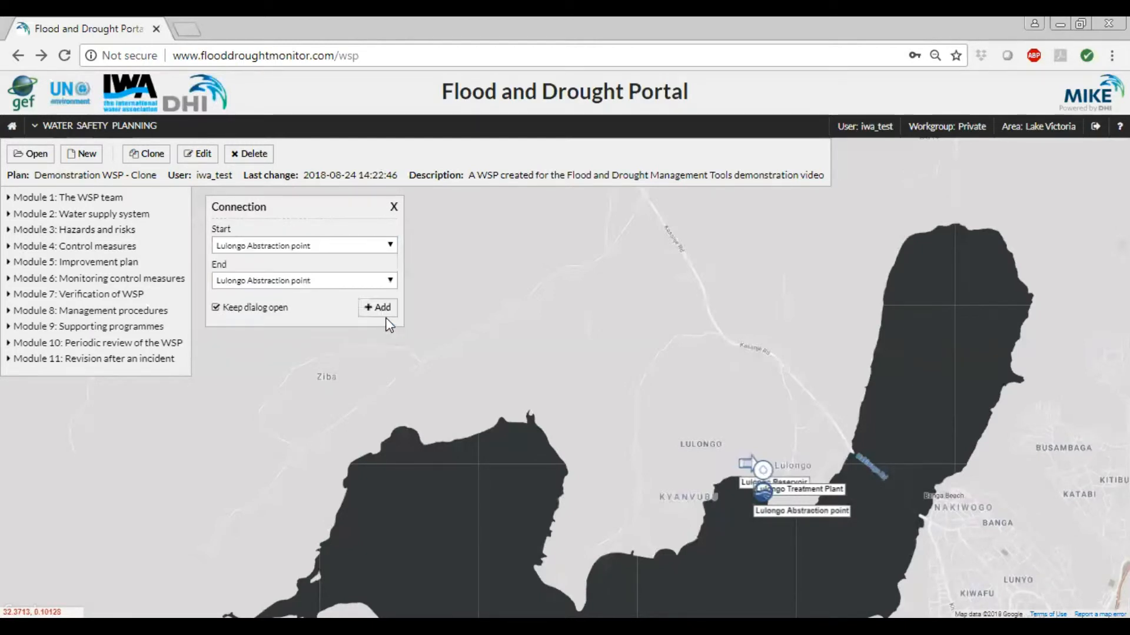
{"action": "left_click", "coordinate": [383, 309]}
{"action": "left_click", "coordinate": [390, 246]}
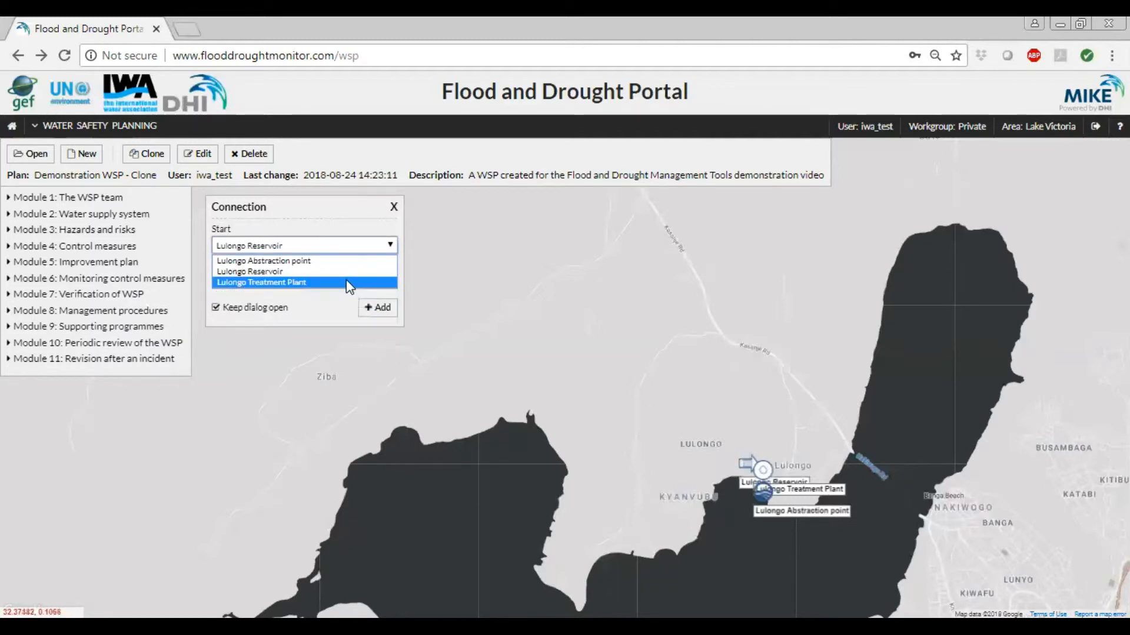
{"action": "left_click", "coordinate": [347, 282]}
{"action": "left_click", "coordinate": [380, 281]}
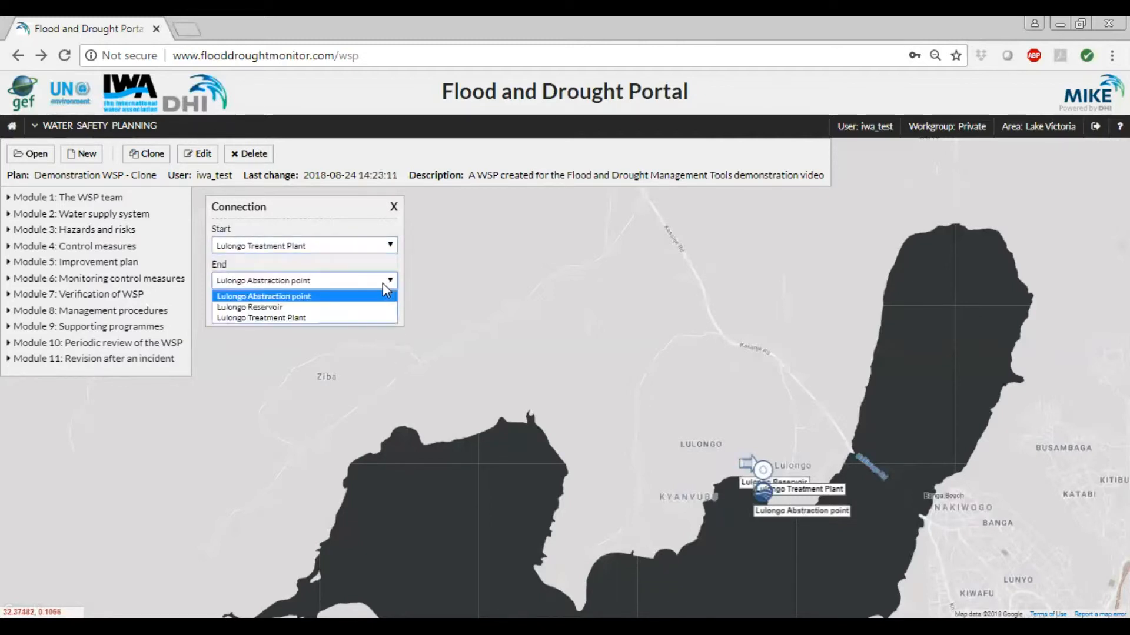
{"action": "left_click", "coordinate": [327, 312]}
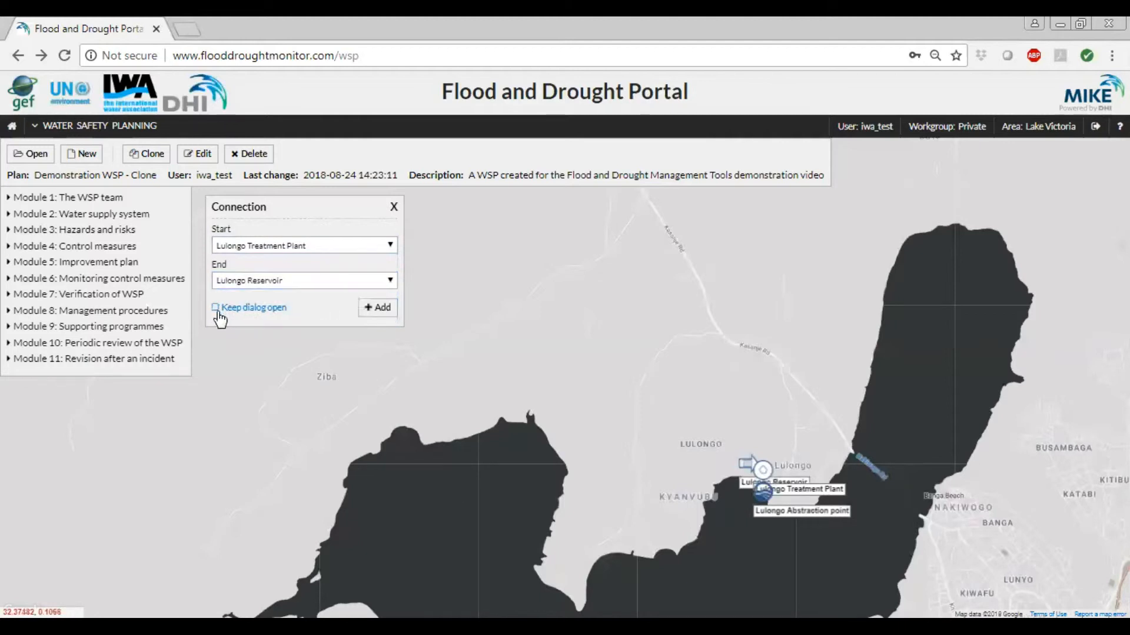
{"action": "left_click", "coordinate": [383, 307]}
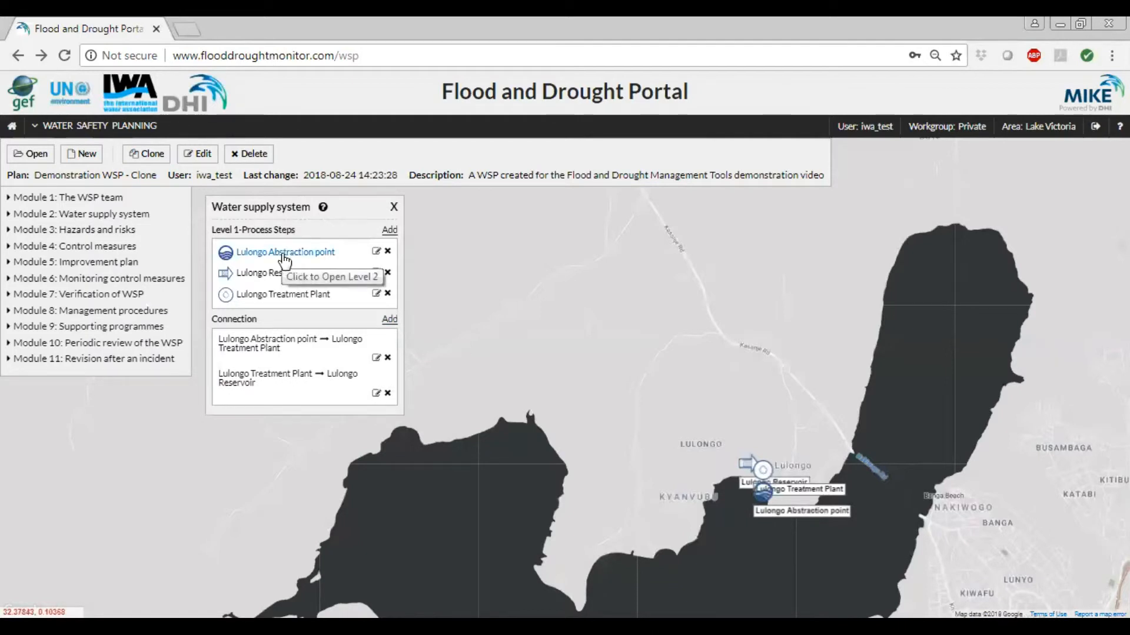
Open the Level 2 process steps of Lulongo Treatment Plant and start a new component named "Floculation".
{"action": "left_click", "coordinate": [276, 295]}
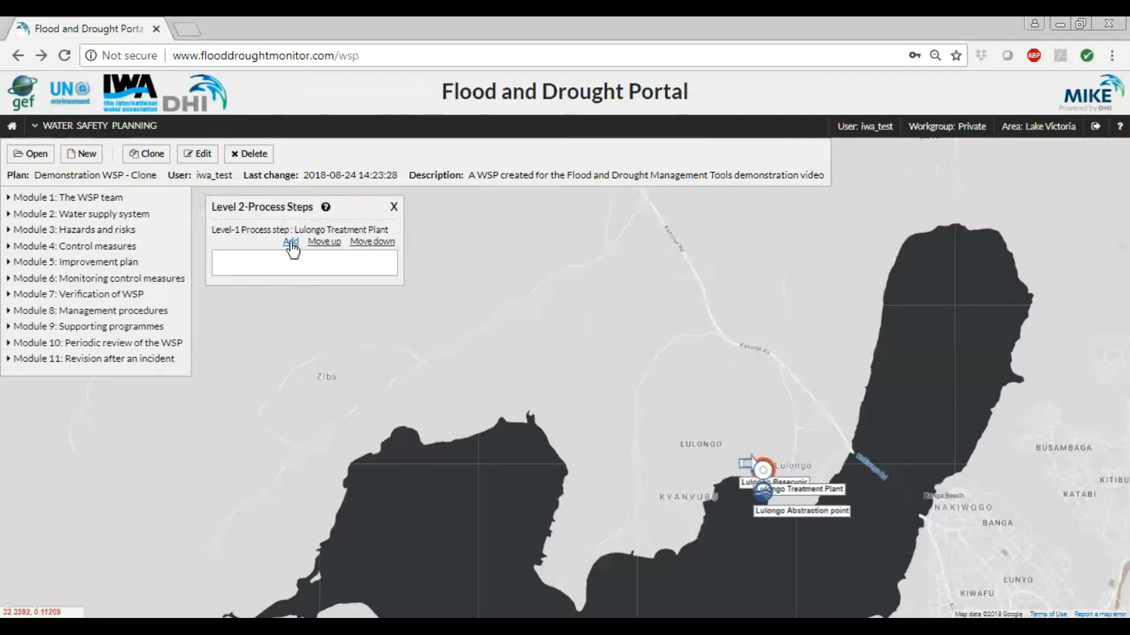
{"action": "left_click", "coordinate": [290, 242]}
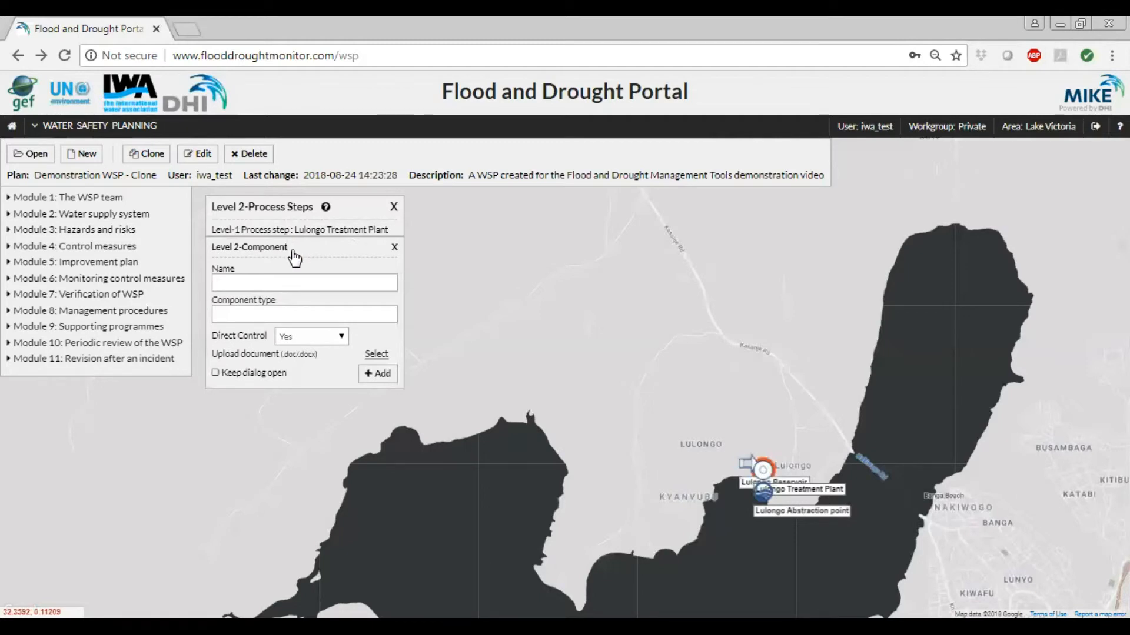
{"action": "left_click", "coordinate": [299, 283]}
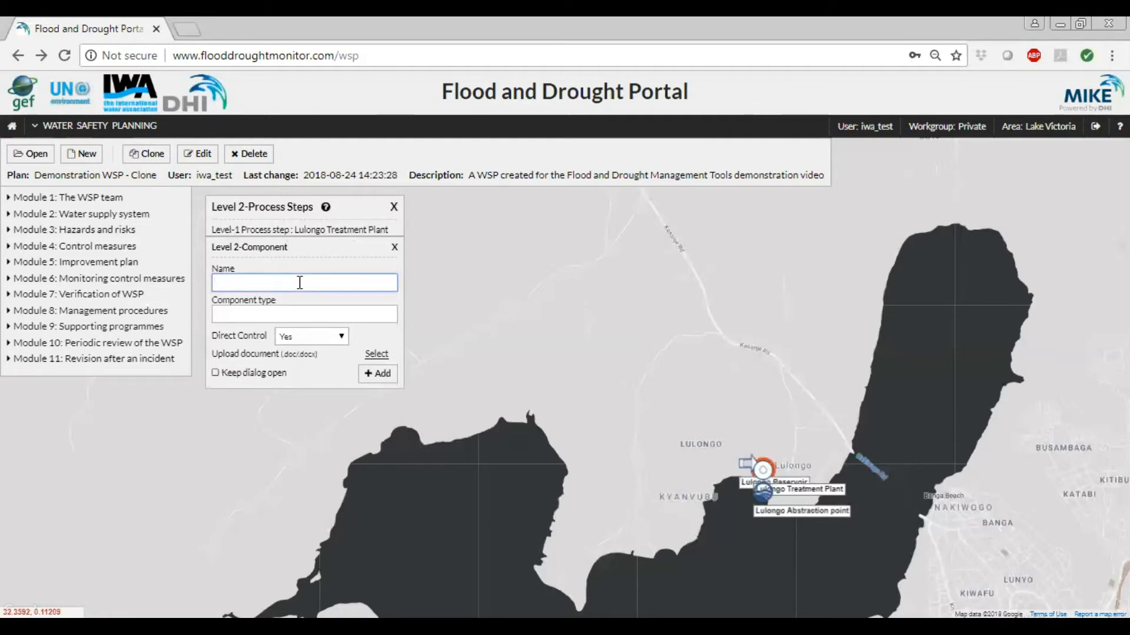
{"action": "type", "text": "Floculation"}
{"action": "left_click", "coordinate": [305, 310]}
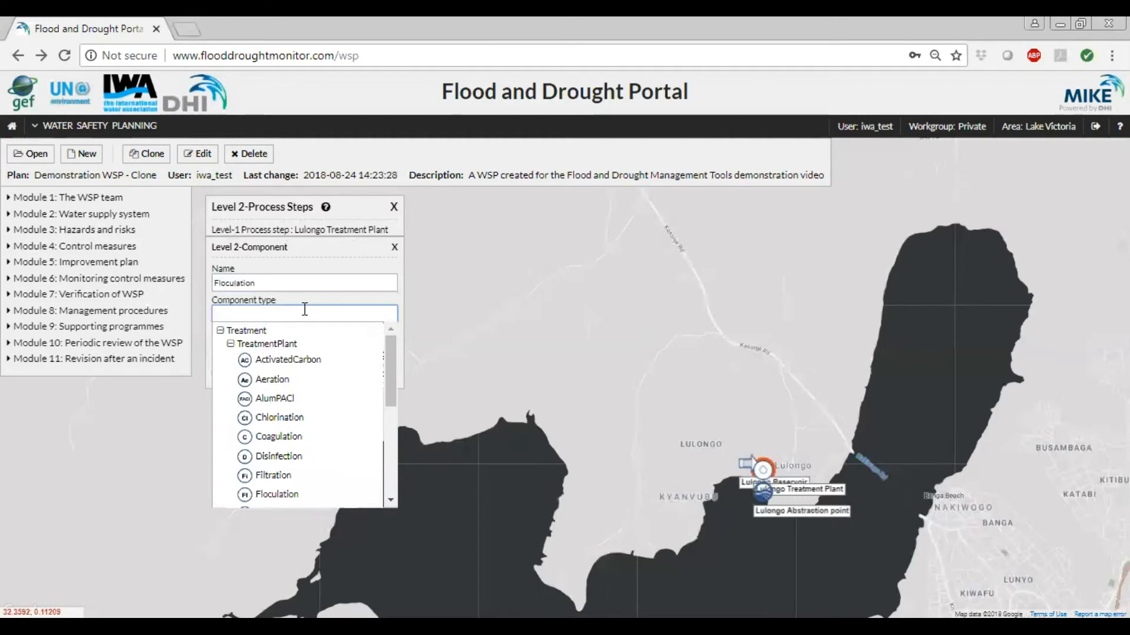
{"action": "left_click_drag", "start_coordinate": [390, 372], "coordinate": [389, 402]}
Rename the new Level 2 component as "Lulongo Treatment Plant Floculation".
{"action": "left_click", "coordinate": [273, 285]}
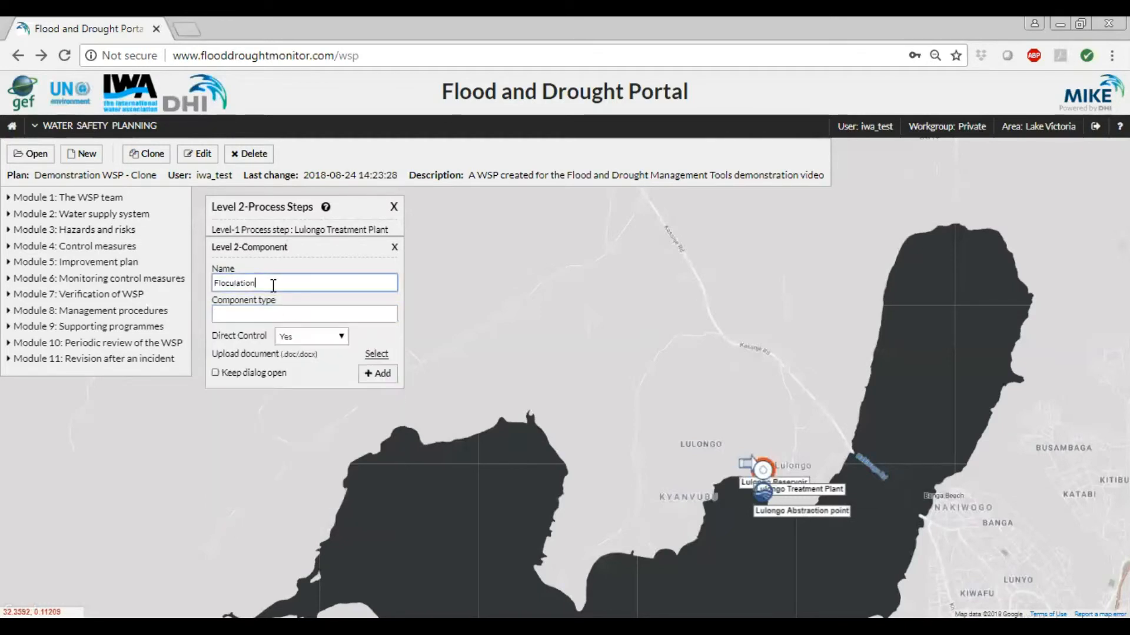
{"action": "key", "text": "BackSpace"}
{"action": "key", "text": "BackSpace"}
{"action": "key", "text": "BackSpace"}
{"action": "key", "text": "BackSpace"}
{"action": "key", "text": "BackSpace"}
{"action": "key", "text": "BackSpace"}
{"action": "key", "text": "BackSpace"}
{"action": "key", "text": "BackSpace"}
{"action": "key", "text": "BackSpace"}
{"action": "key", "text": "BackSpace"}
{"action": "key", "text": "BackSpace"}
{"action": "type", "text": "Lulongo "}
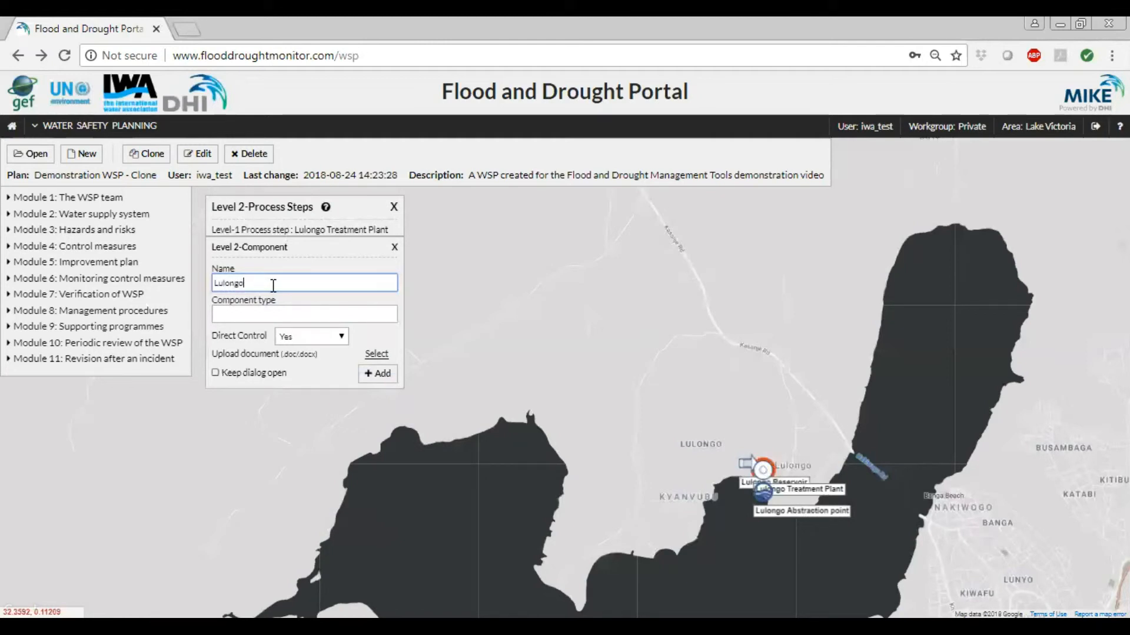
{"action": "type", "text": "Treat"}
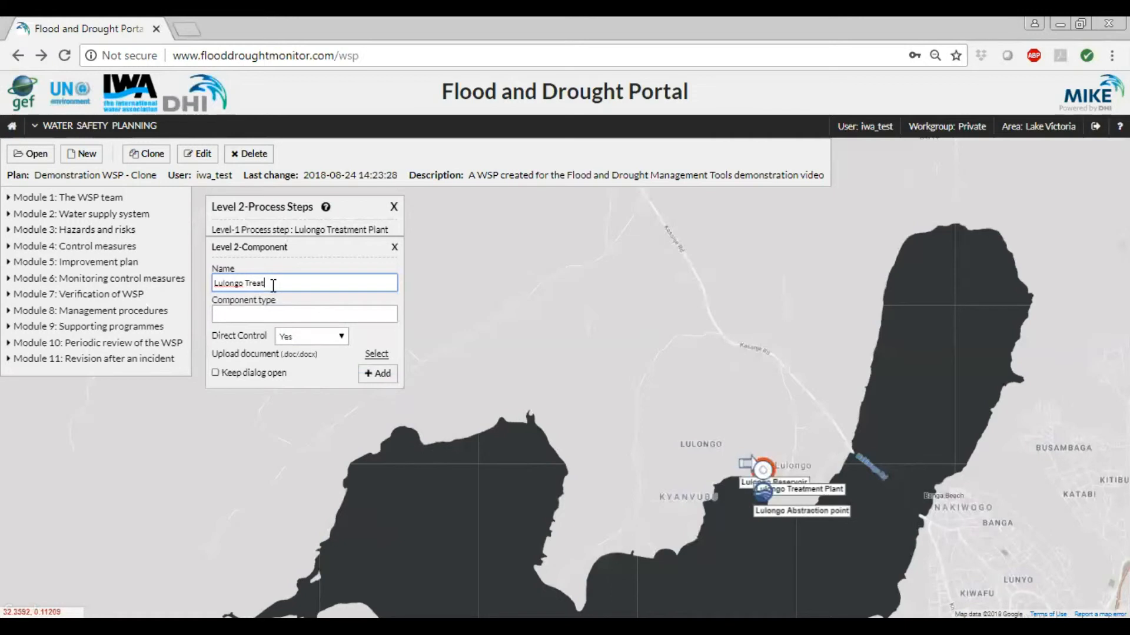
{"action": "type", "text": "ment Plant Floculation"}
Set the component type to Treatment\TreatmentPlant\Floculation and add the component to the treatment plant.
{"action": "left_click", "coordinate": [274, 309]}
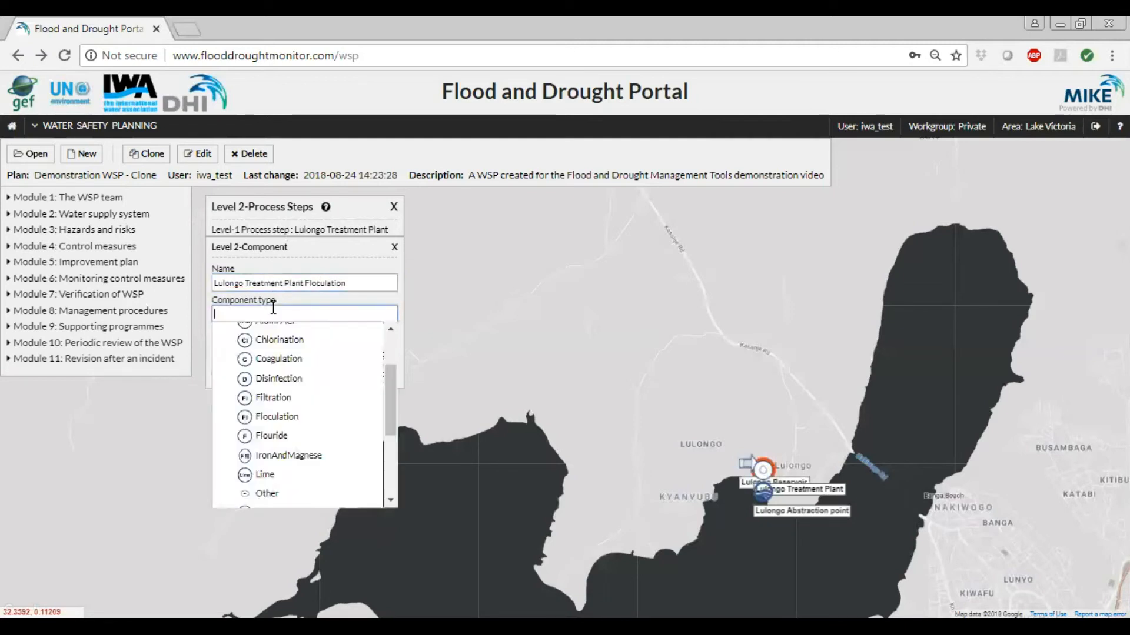
{"action": "left_click", "coordinate": [281, 418]}
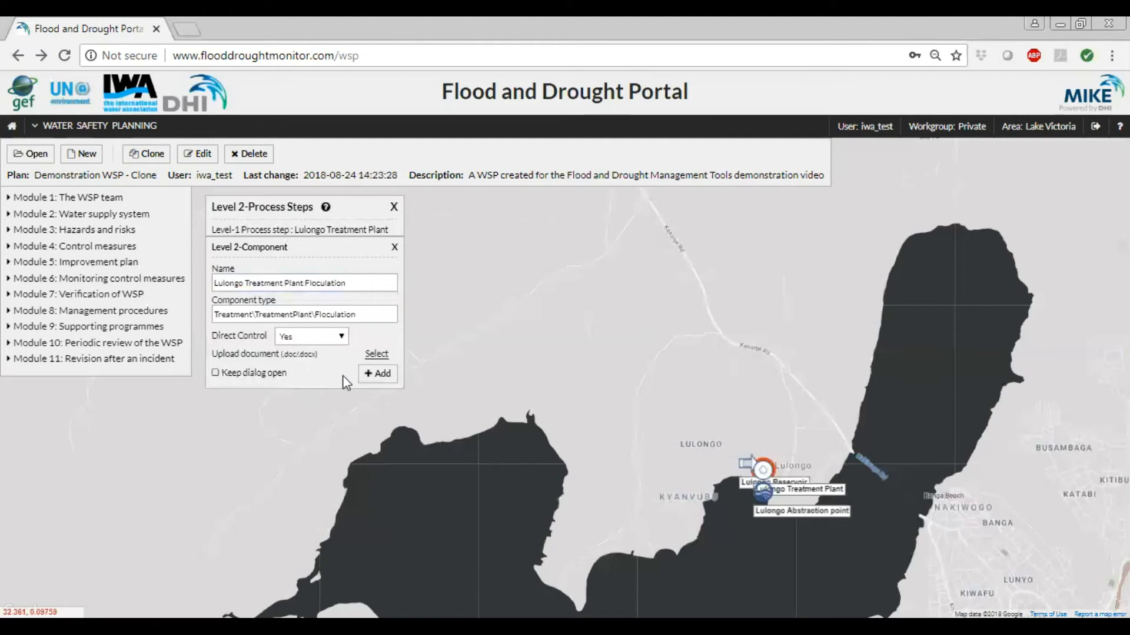
{"action": "left_click", "coordinate": [377, 374]}
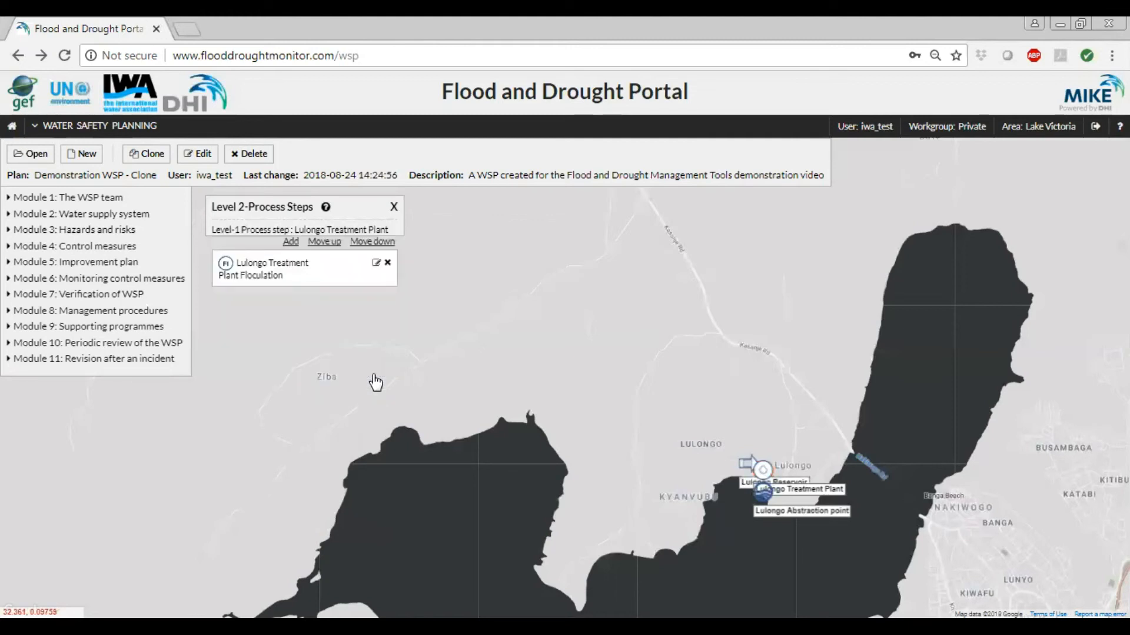
Start another Level 2 component named "Lulongo Treatment Plant Sedimentation" with component type Treatment\TreatmentPlant\Sedimentation.
{"action": "left_click", "coordinate": [290, 241]}
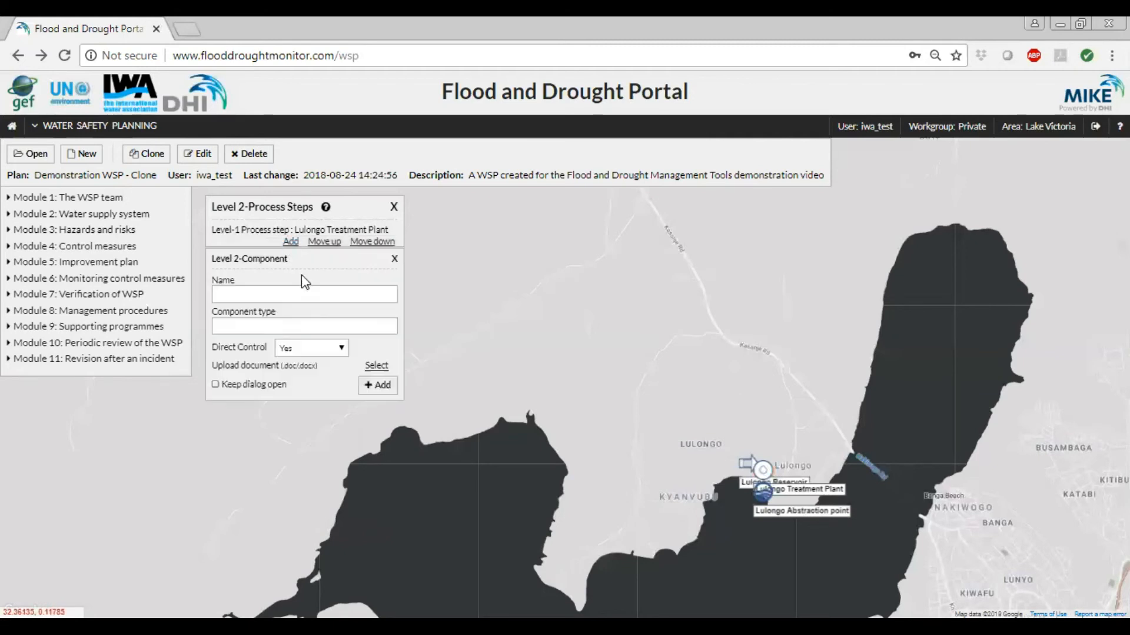
{"action": "left_click", "coordinate": [301, 294]}
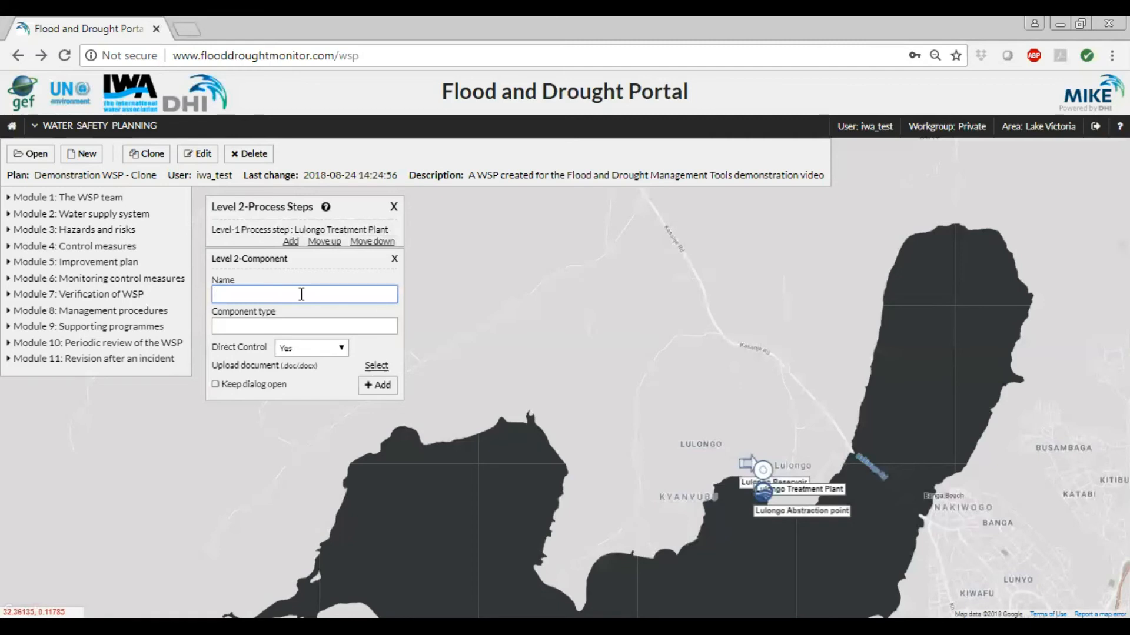
{"action": "type", "text": "Lulongo Treatment Plant Sedimentation"}
{"action": "left_click", "coordinate": [309, 325]}
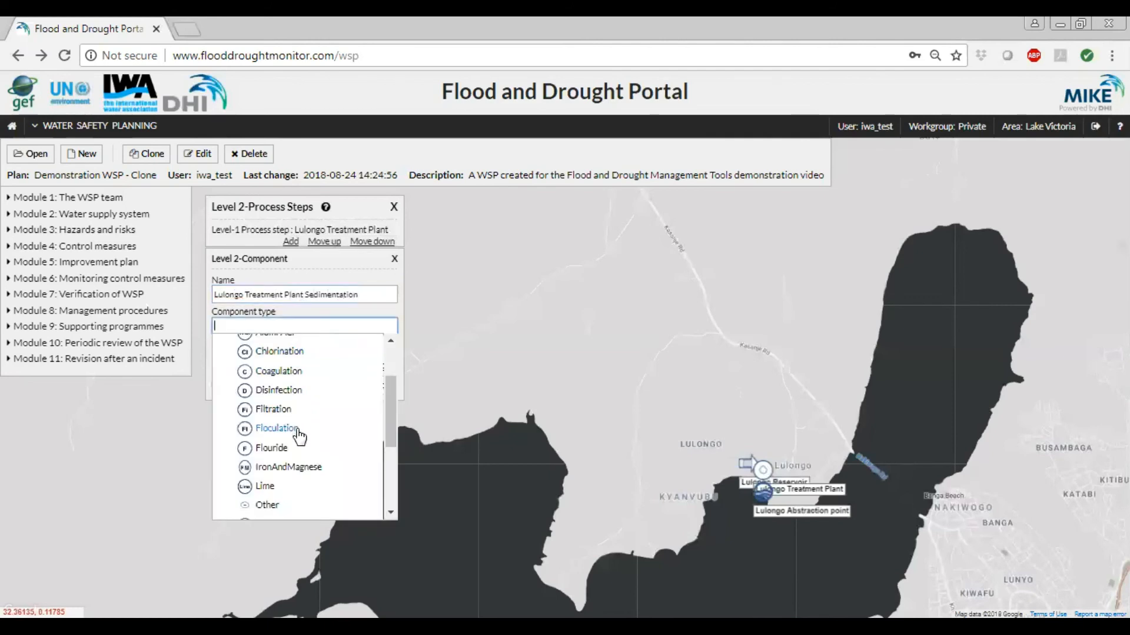
{"action": "scroll", "coordinate": [297, 437], "scroll_direction": "down", "scroll_amount": 2}
{"action": "scroll", "coordinate": [298, 437], "scroll_direction": "down", "scroll_amount": 2}
{"action": "left_click", "coordinate": [298, 450]}
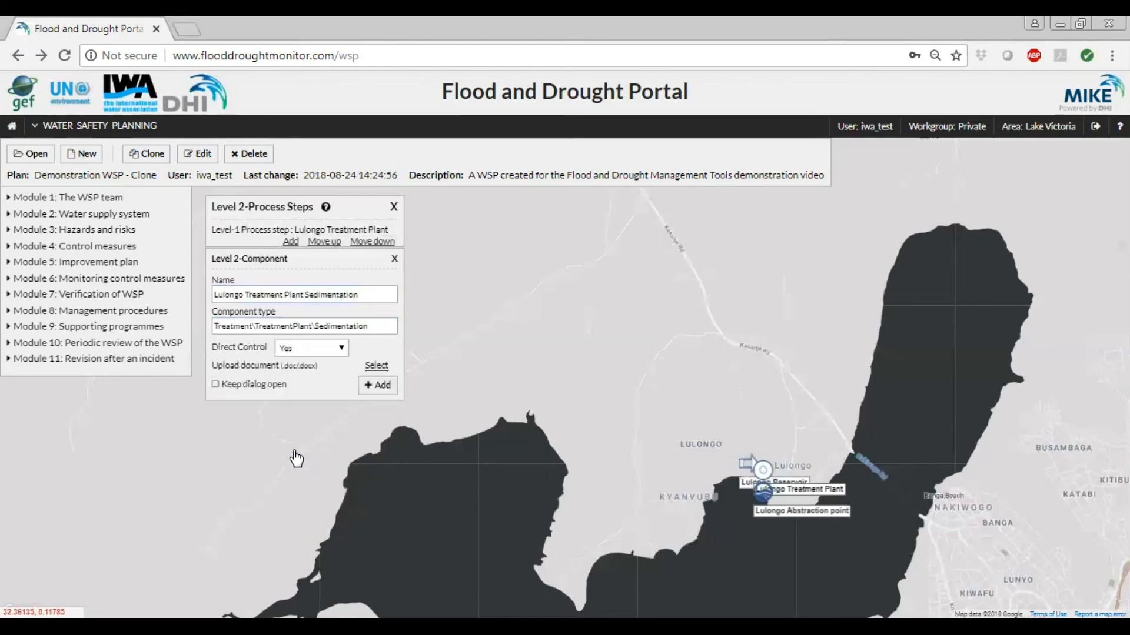